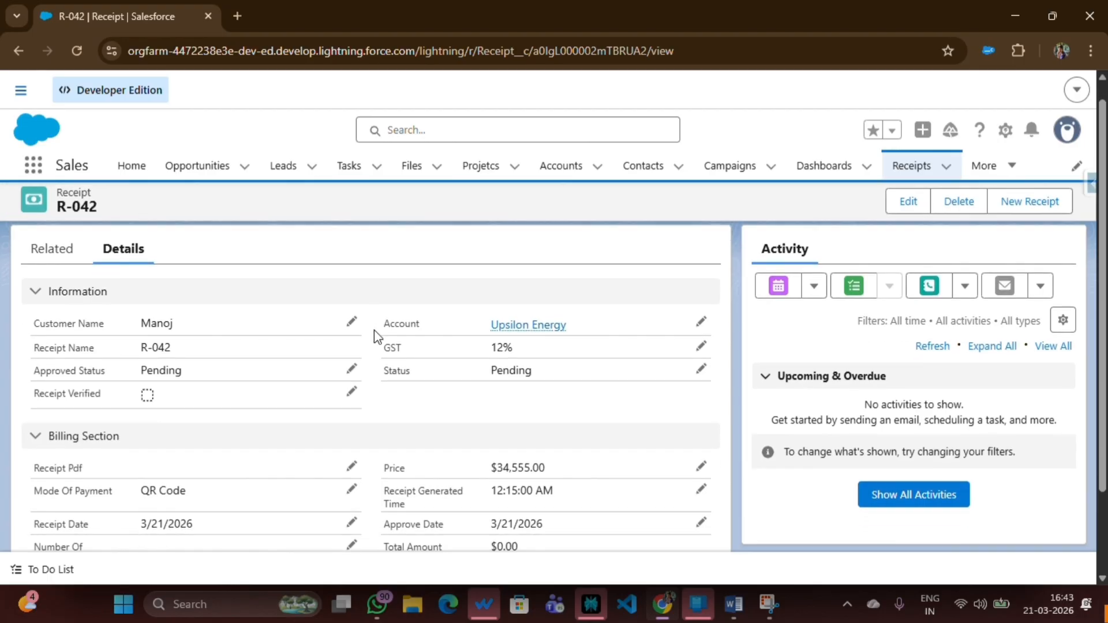
- Examine the Approved Status of receipt R-042, and switch to Word to look at the Filters notes for that field
scroll(376, 339, "up", 2)
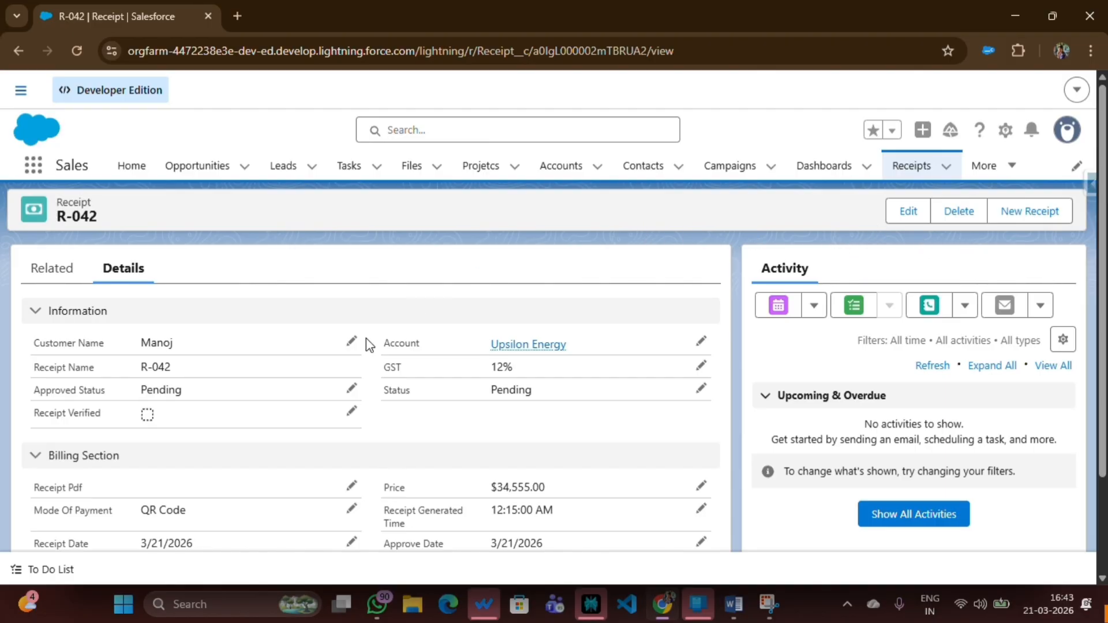
left_click_drag(189, 381, 30, 387)
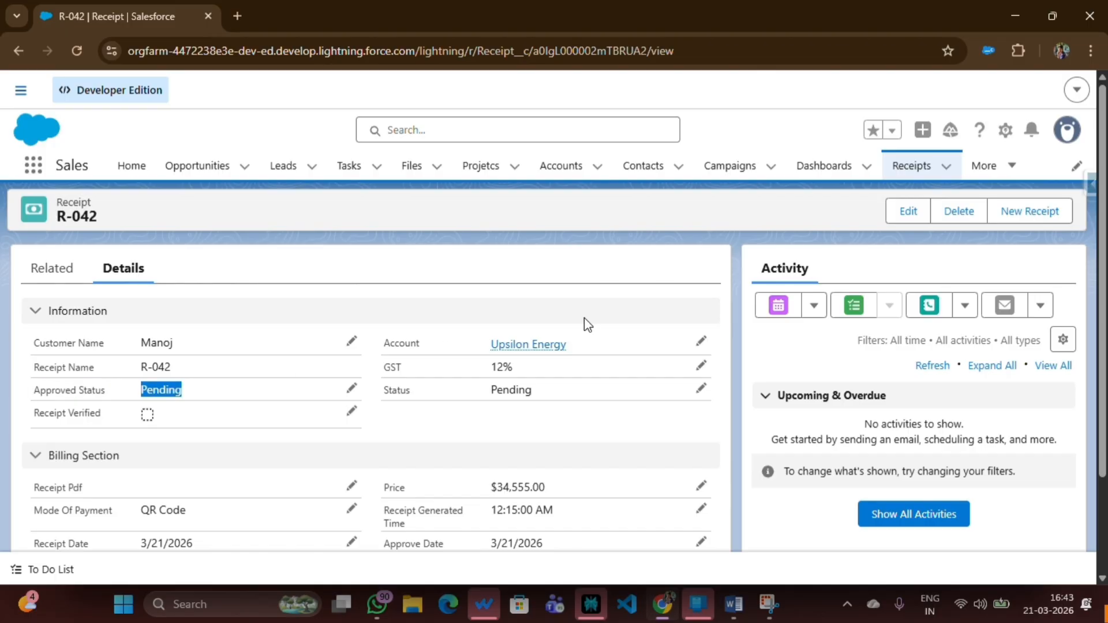
left_click(634, 252)
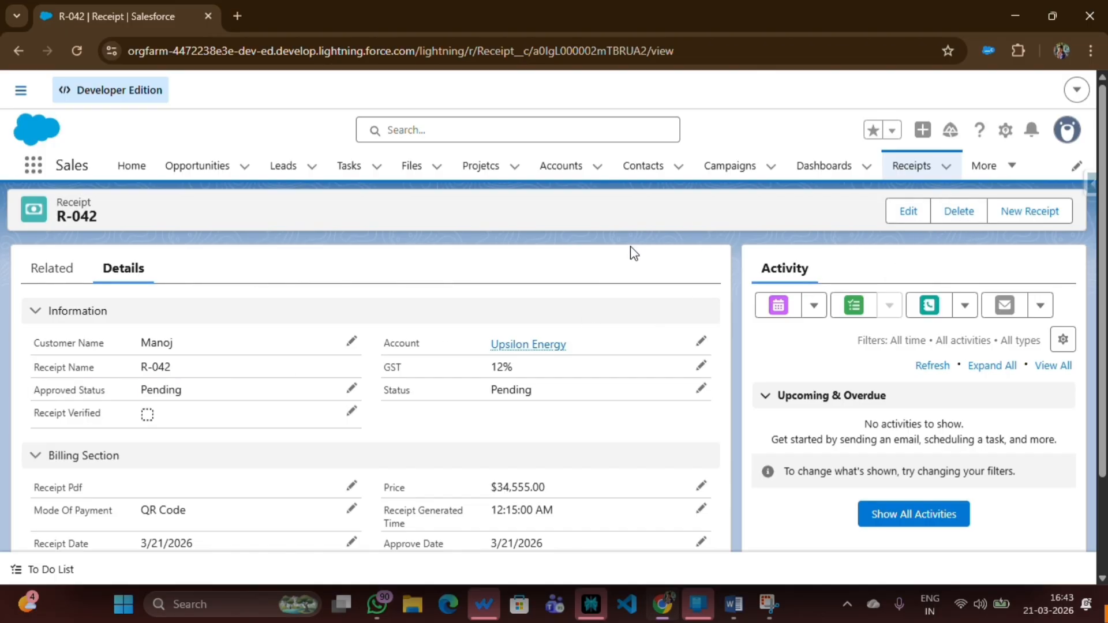
key("alt+Tab")
left_click_drag(114, 278, 257, 279)
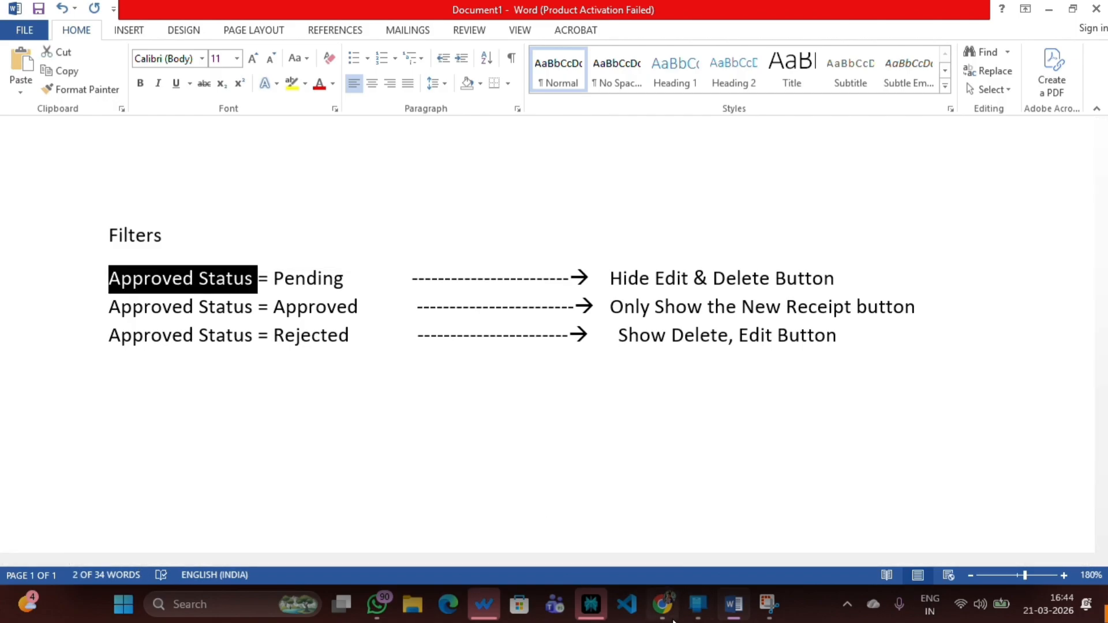
- Switch to Chrome to view the Approved Status options on receipt R-042, and review the Pending and Approved button rules in Word
left_click(667, 610)
left_click(350, 398)
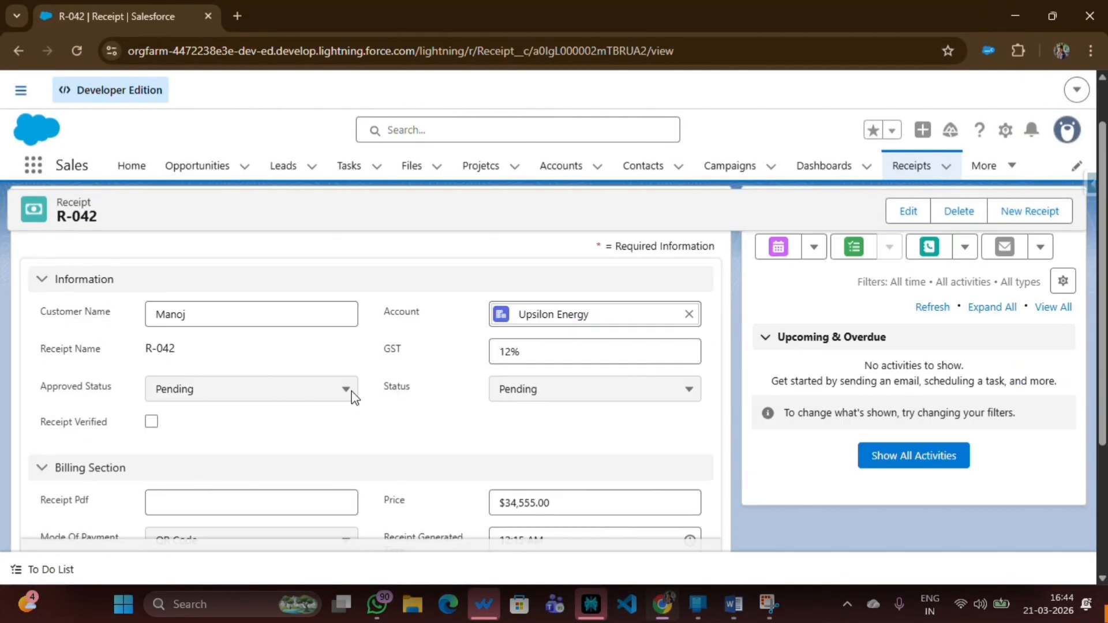
left_click(238, 394)
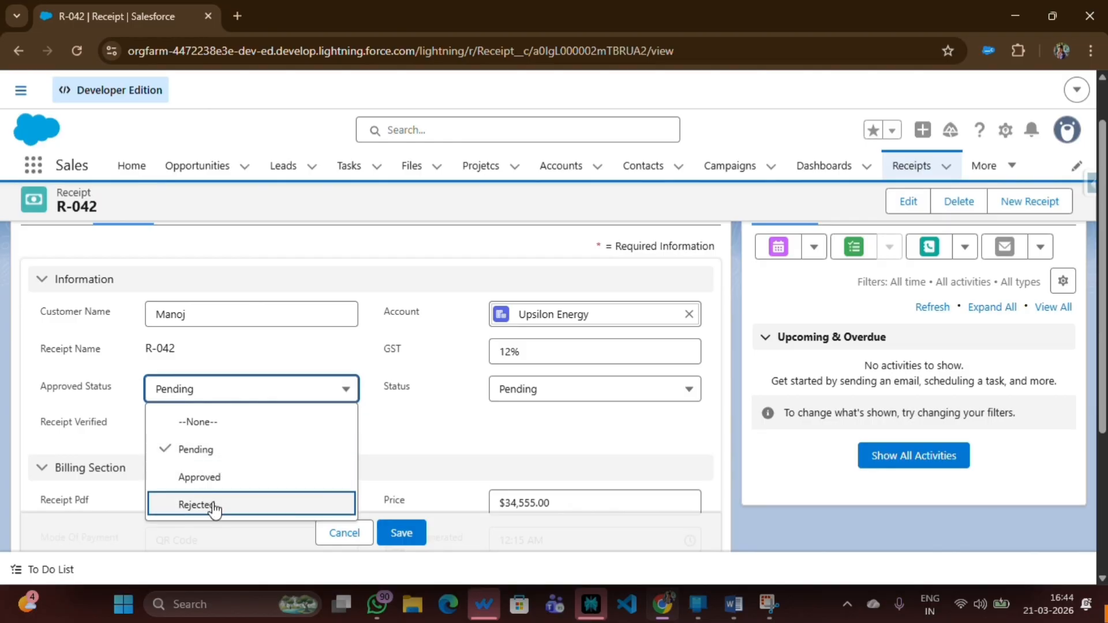
key("alt+Tab")
left_click(81, 277)
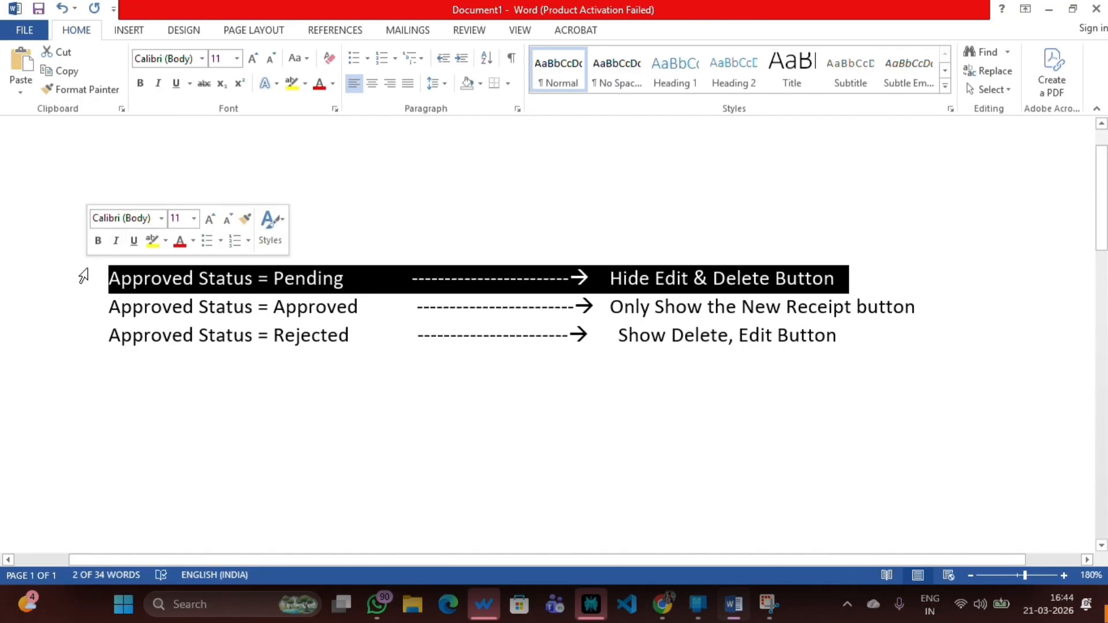
left_click(103, 304)
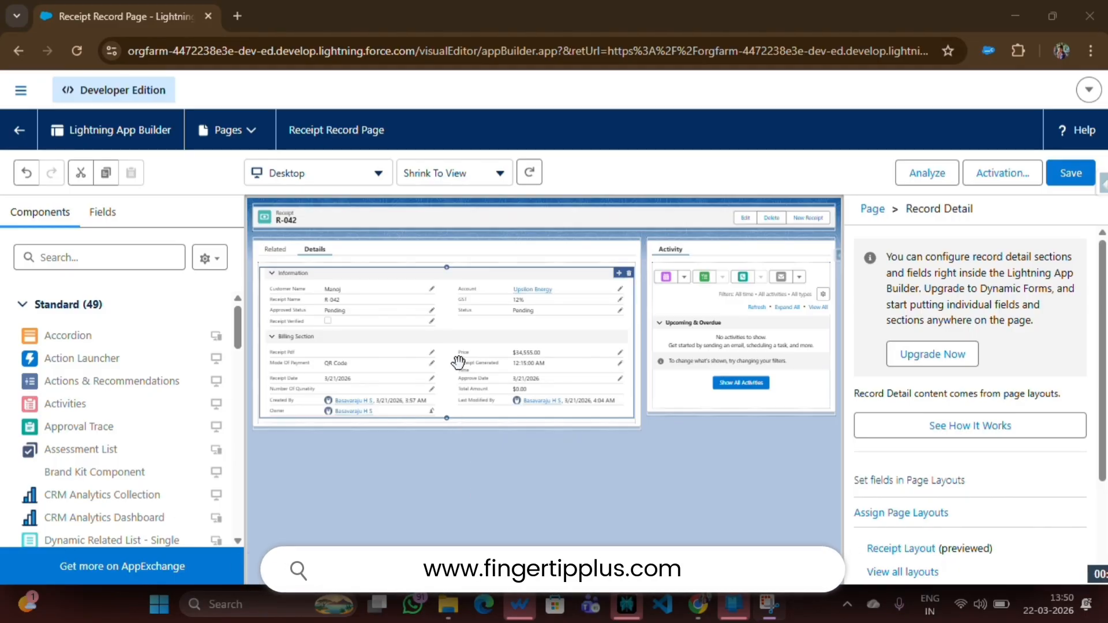
- Add a visibility filter to the Highlights Panel's Edit action: Approved Status Not Equal Pending
left_click(575, 222)
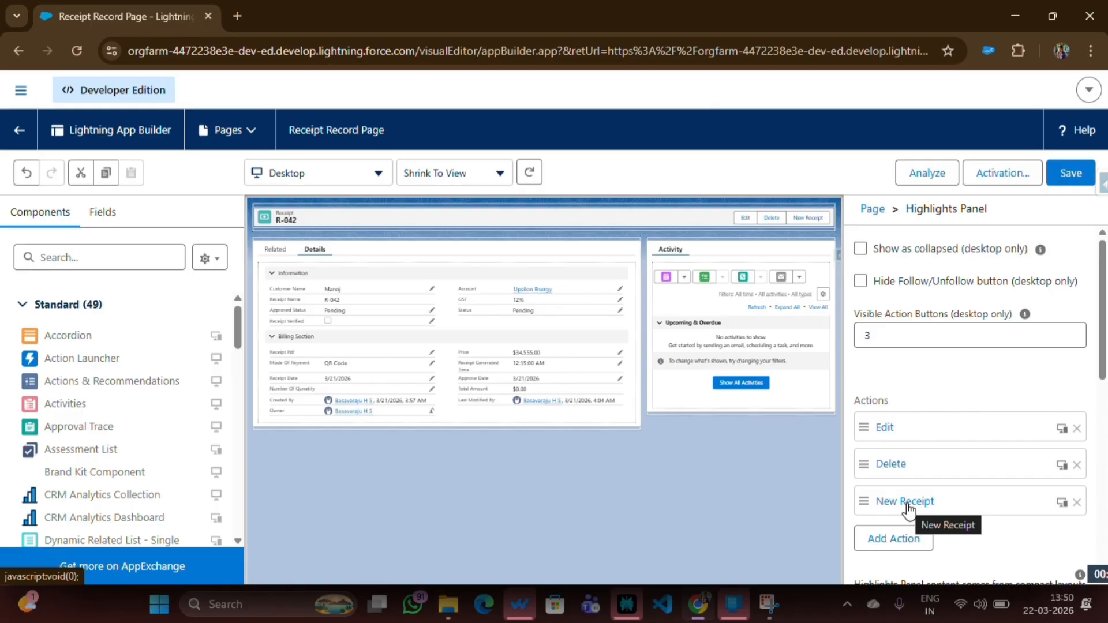
left_click(893, 430)
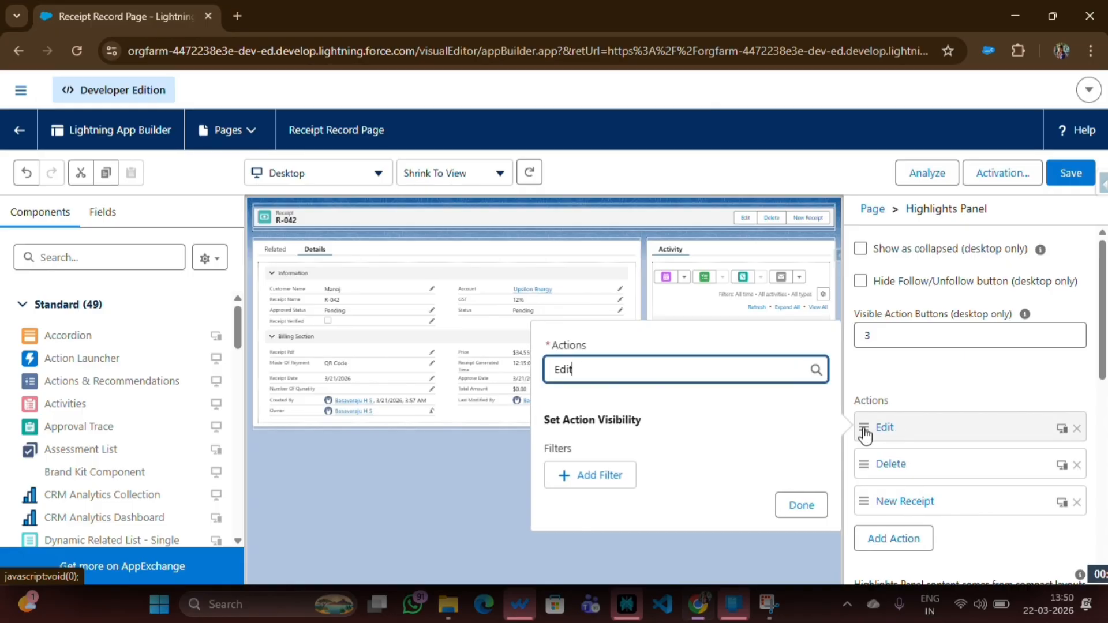
left_click(599, 476)
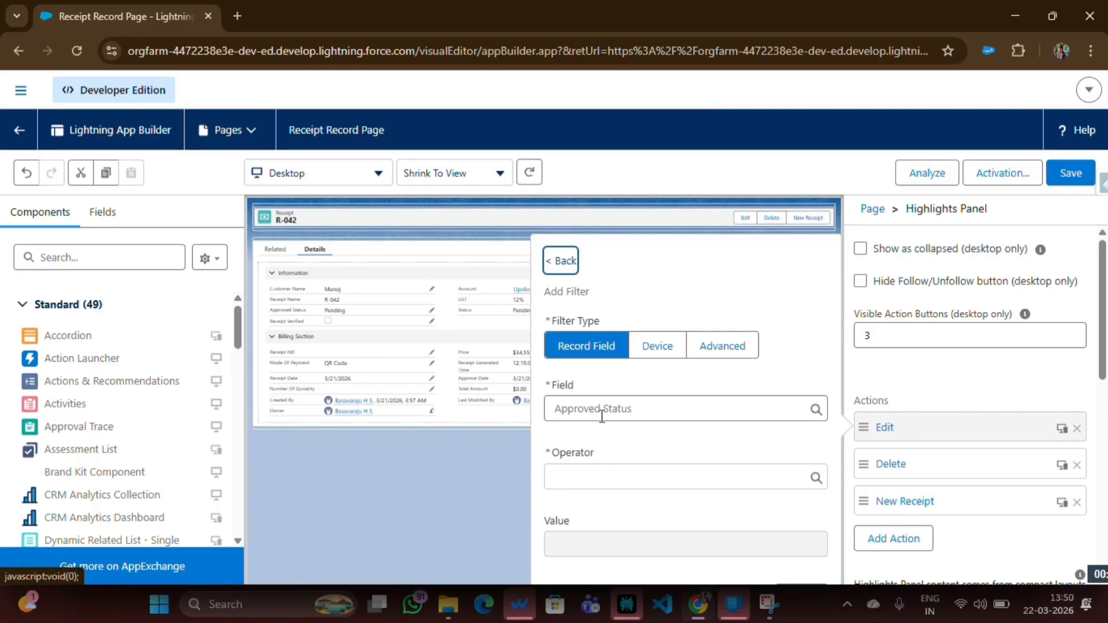
left_click(594, 476)
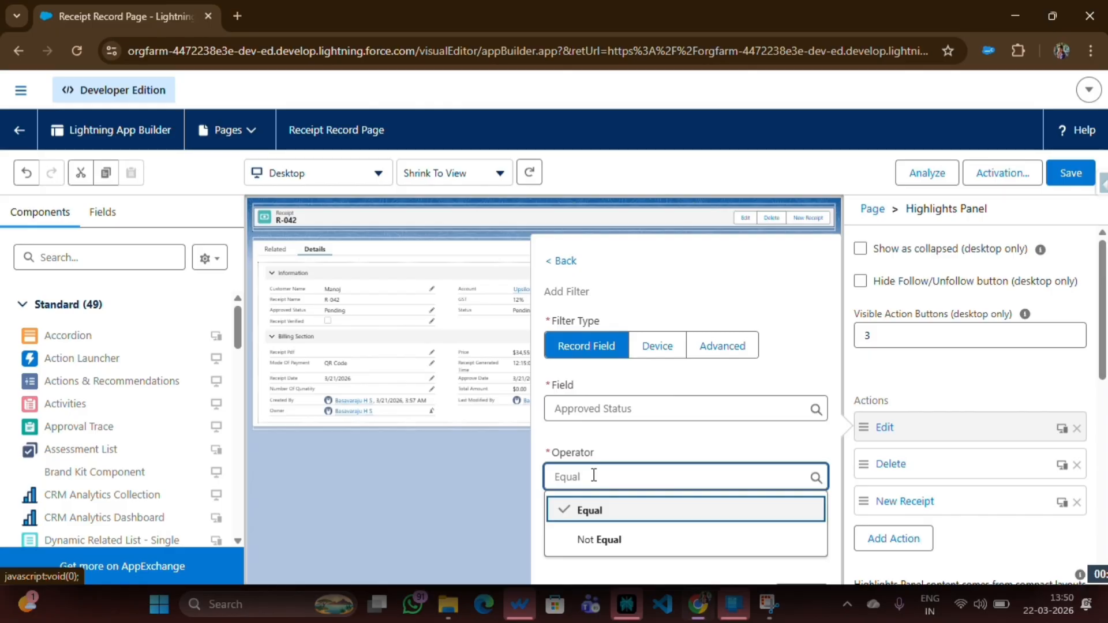
left_click(602, 541)
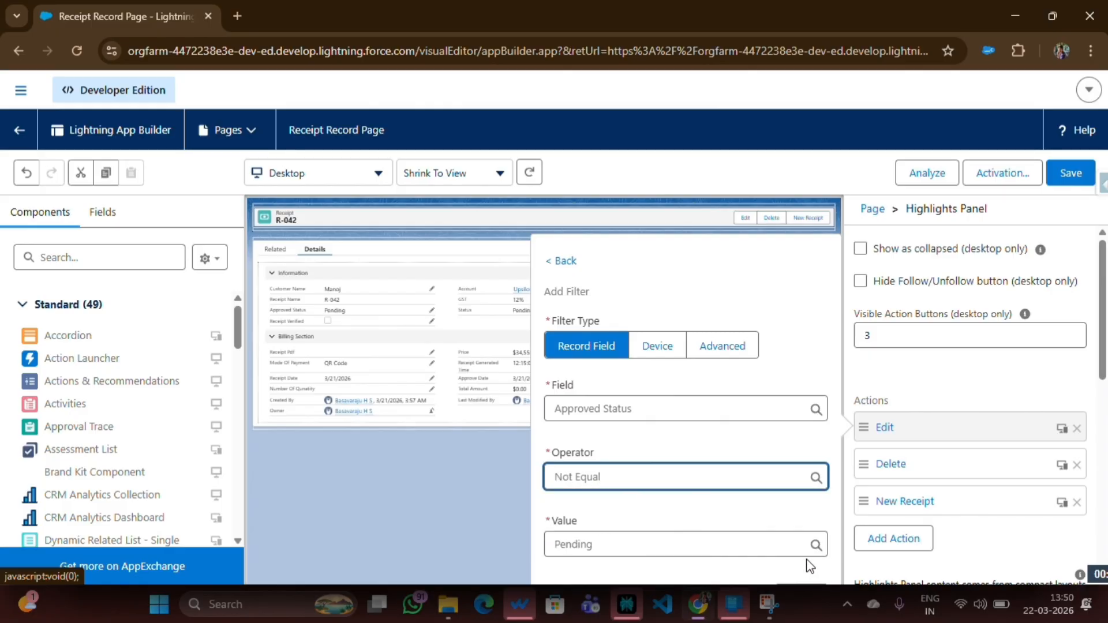
key("ctrl+minus")
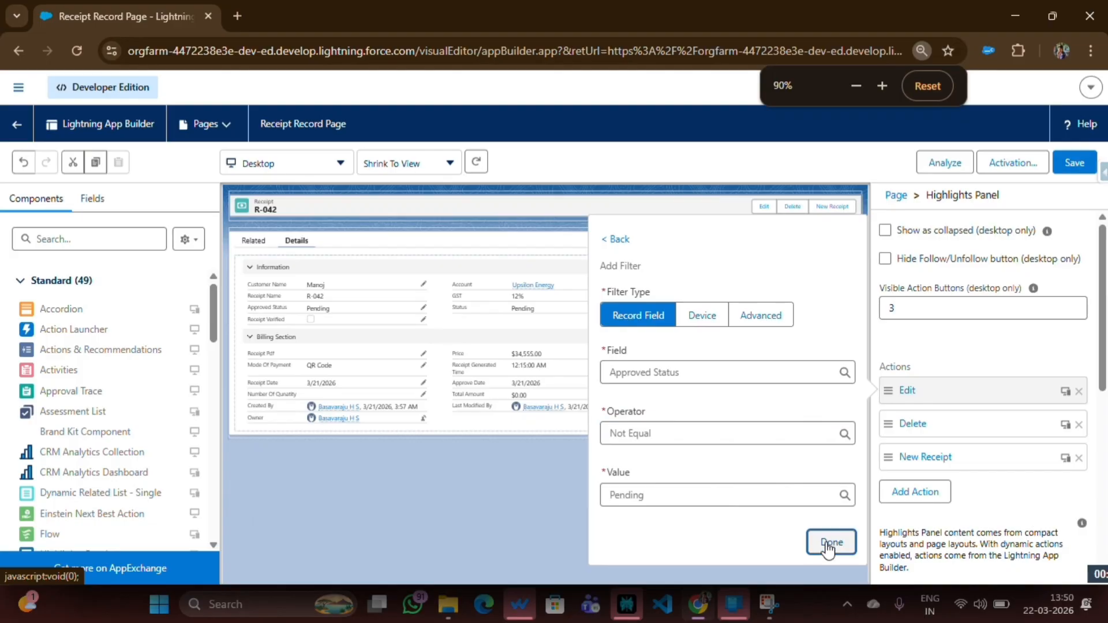
left_click(829, 539)
left_click(829, 471)
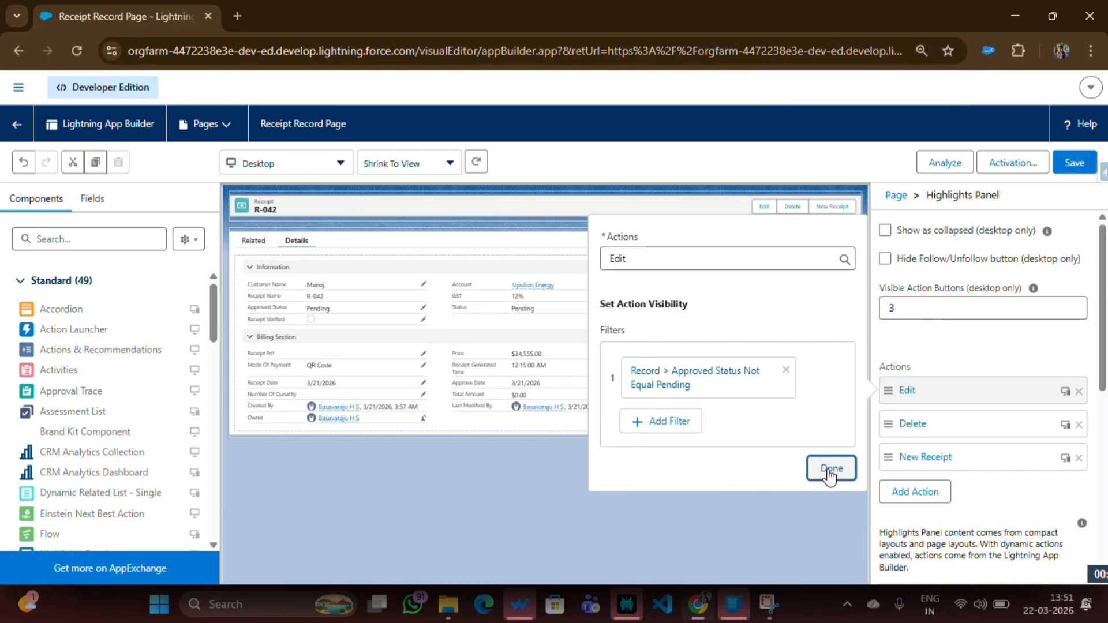
- Add a visibility filter to the Highlights Panel's Delete action: Approved Status Not Equal Pending
left_click(916, 425)
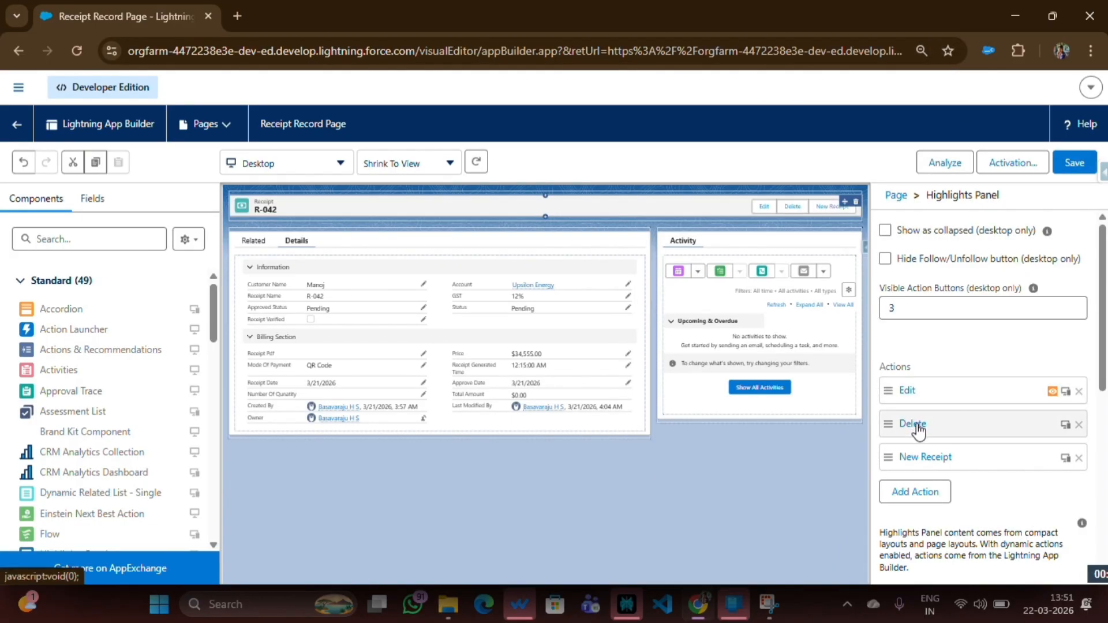
left_click(642, 467)
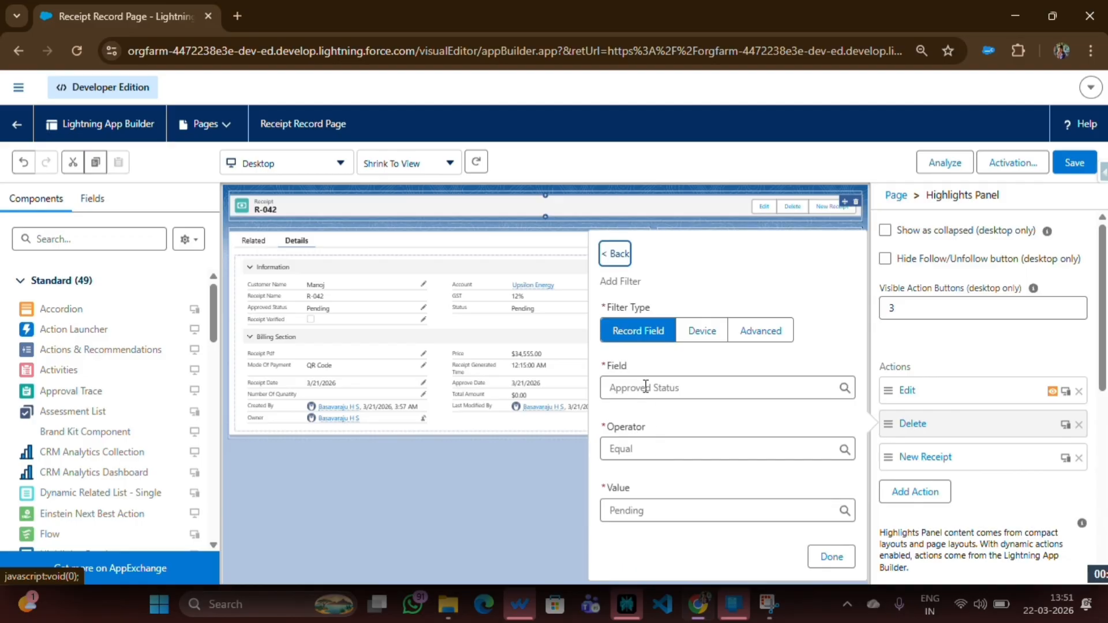
left_click(829, 553)
left_click(831, 489)
- Add the visibility filter Approved Status Not Equal Pending to the New Receipt action, save the Receipt Record Page and leave the editor
scroll(934, 458, "down", 1)
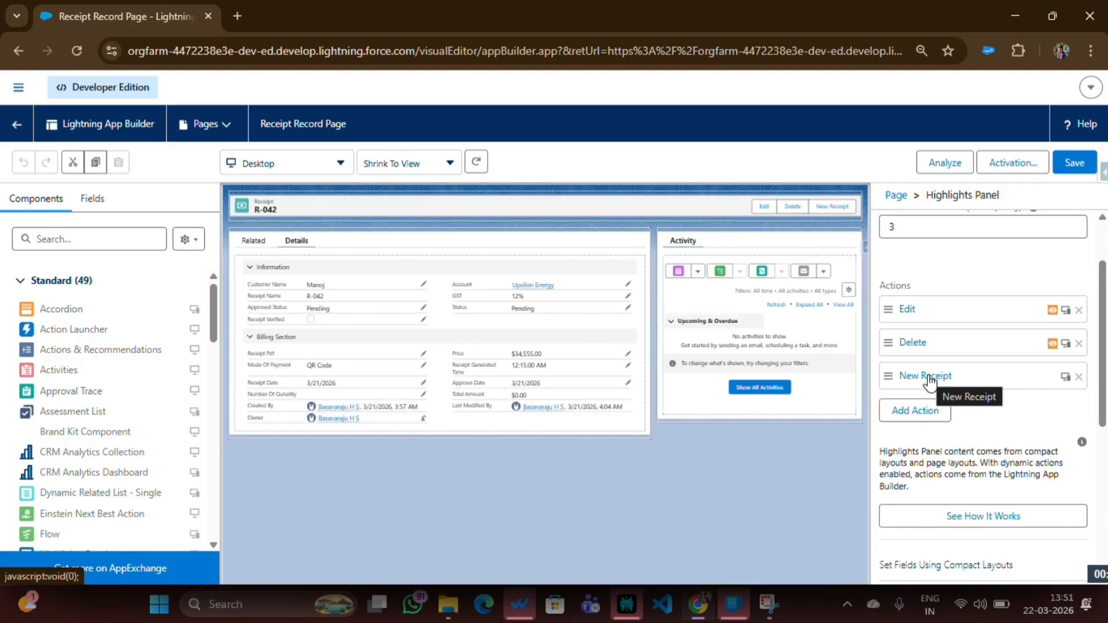
left_click(927, 378)
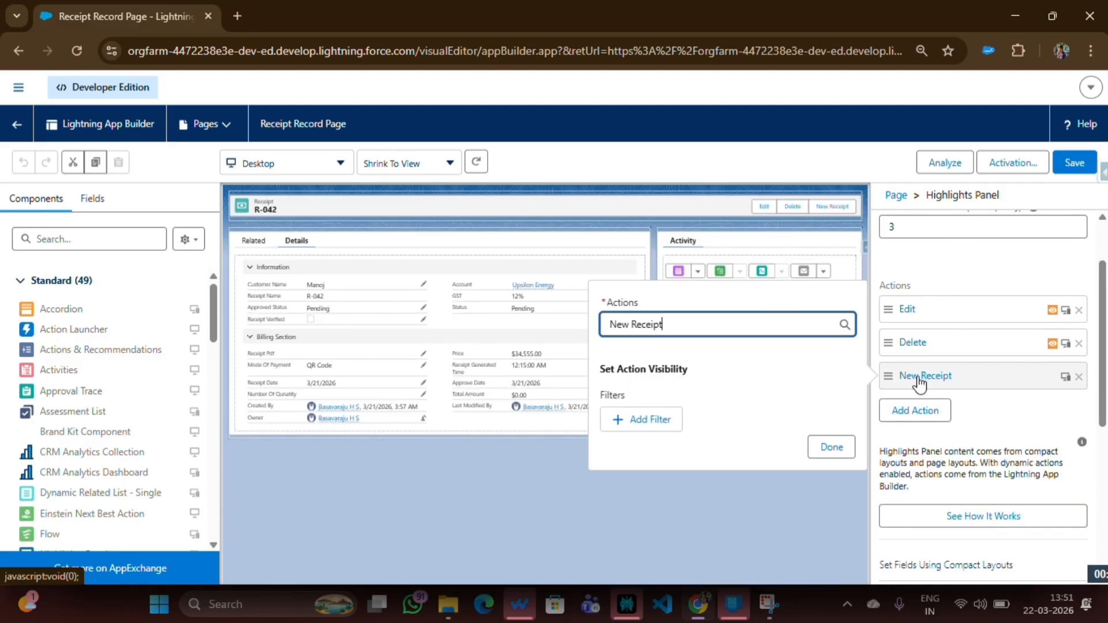
left_click(643, 419)
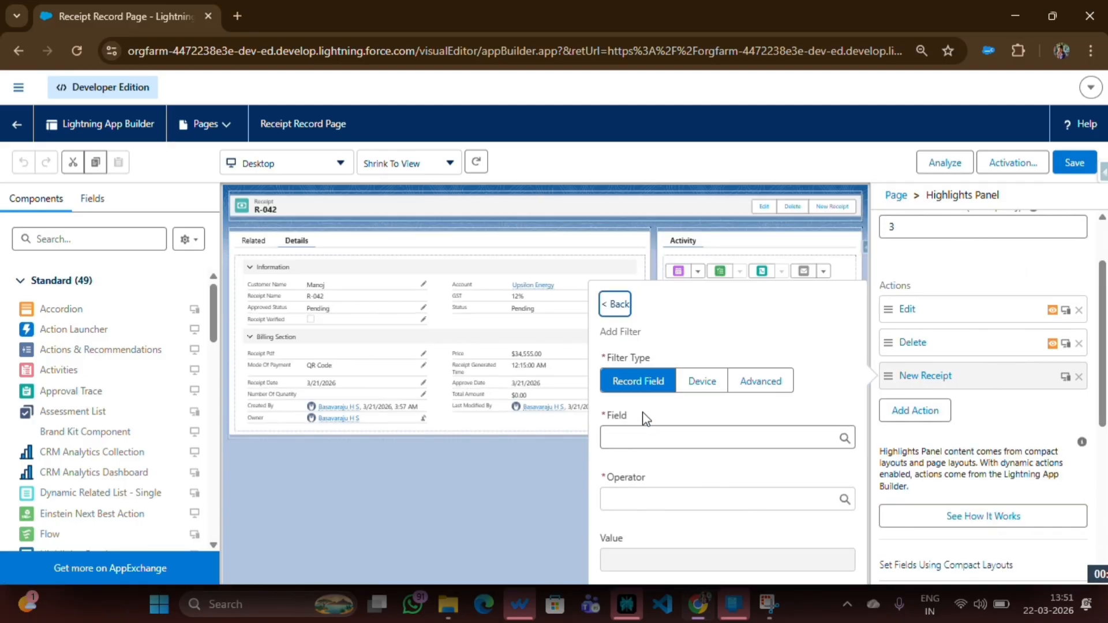
left_click(647, 493)
left_click(658, 555)
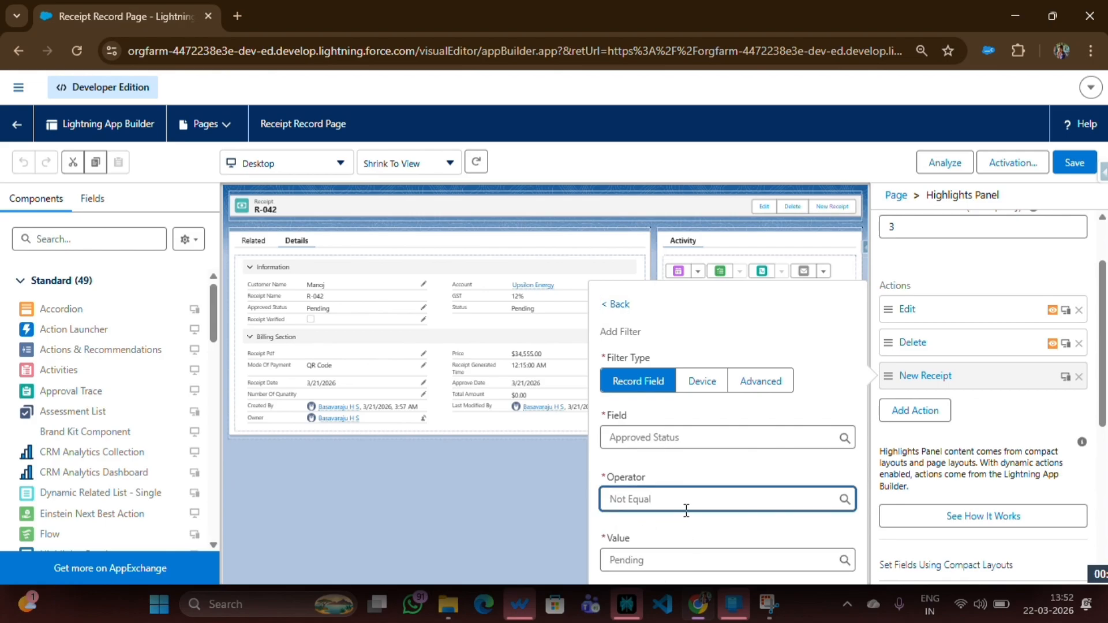
key("ctrl+minus")
left_click(871, 499)
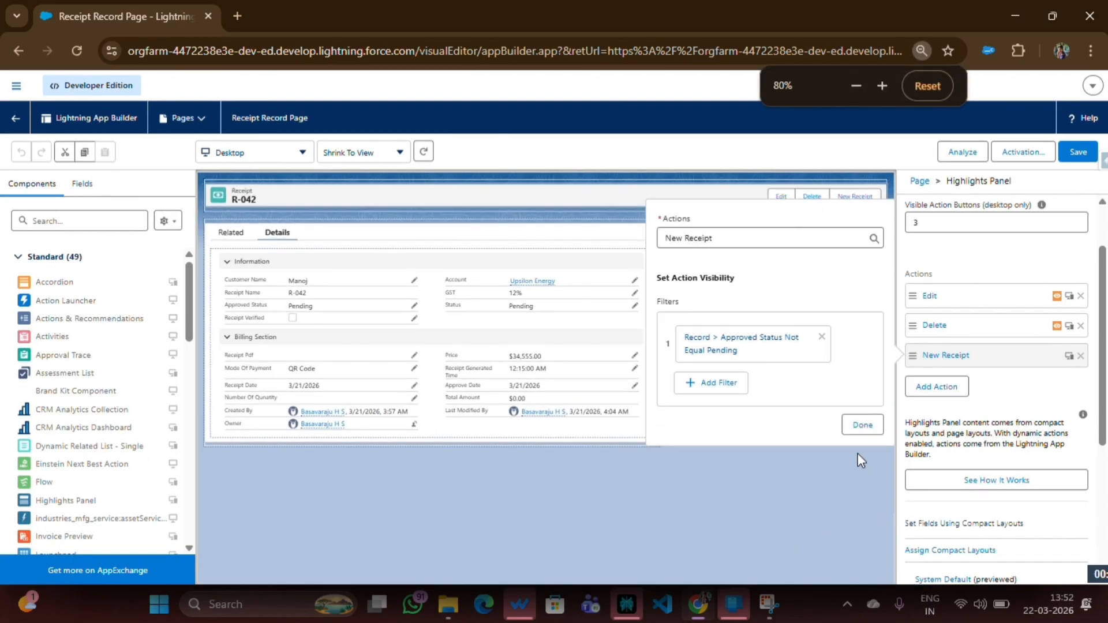
key("ctrl+plus")
key("ctrl+plus")
left_click(800, 534)
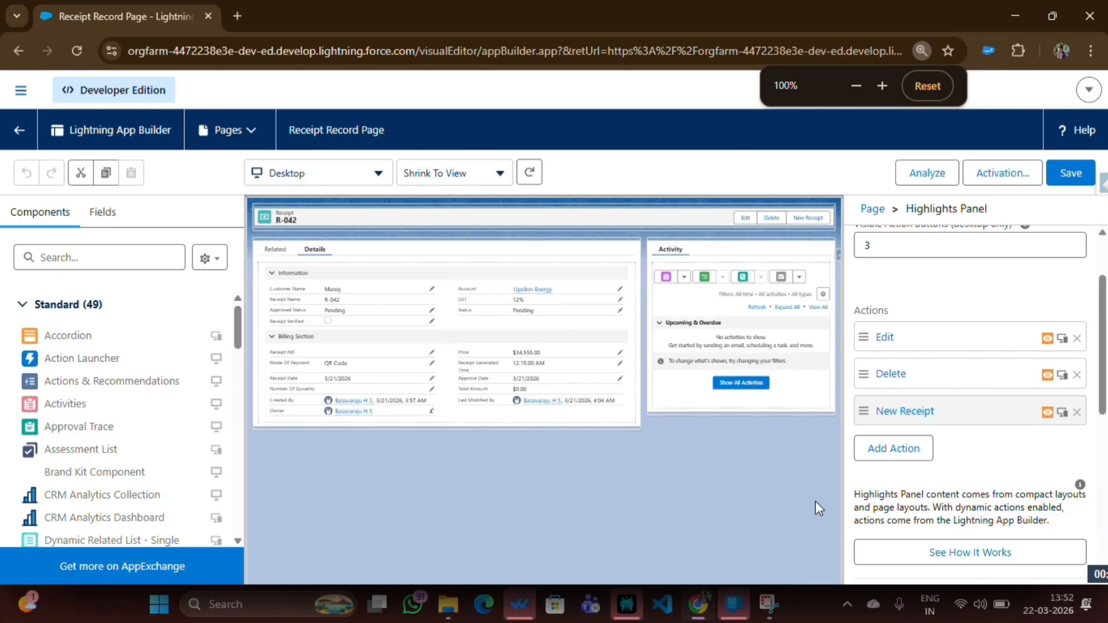
left_click(1078, 174)
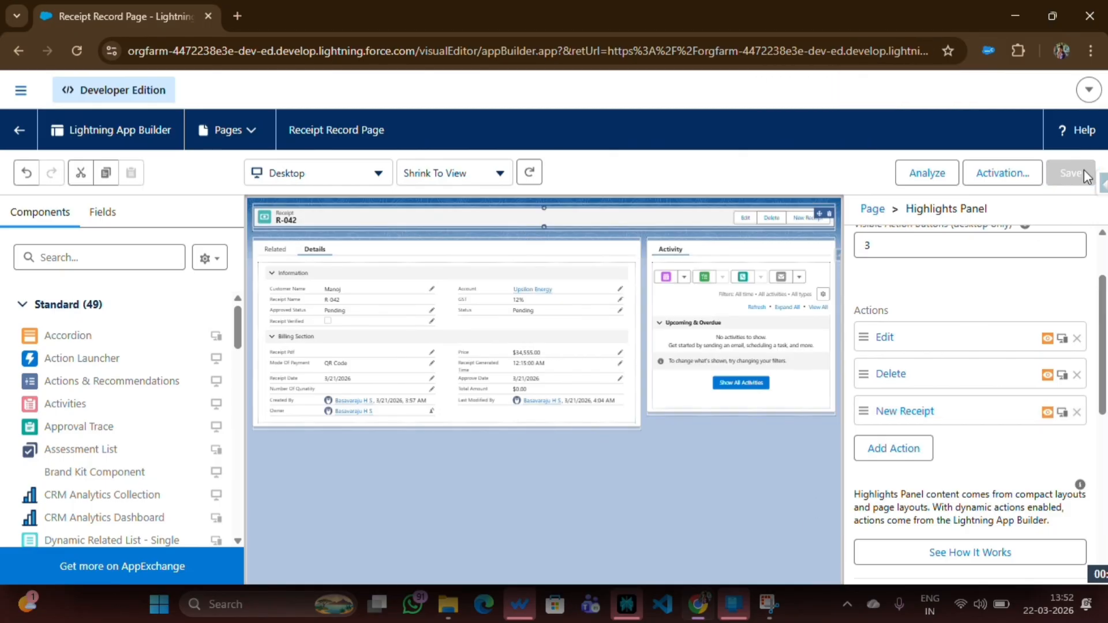
left_click(18, 47)
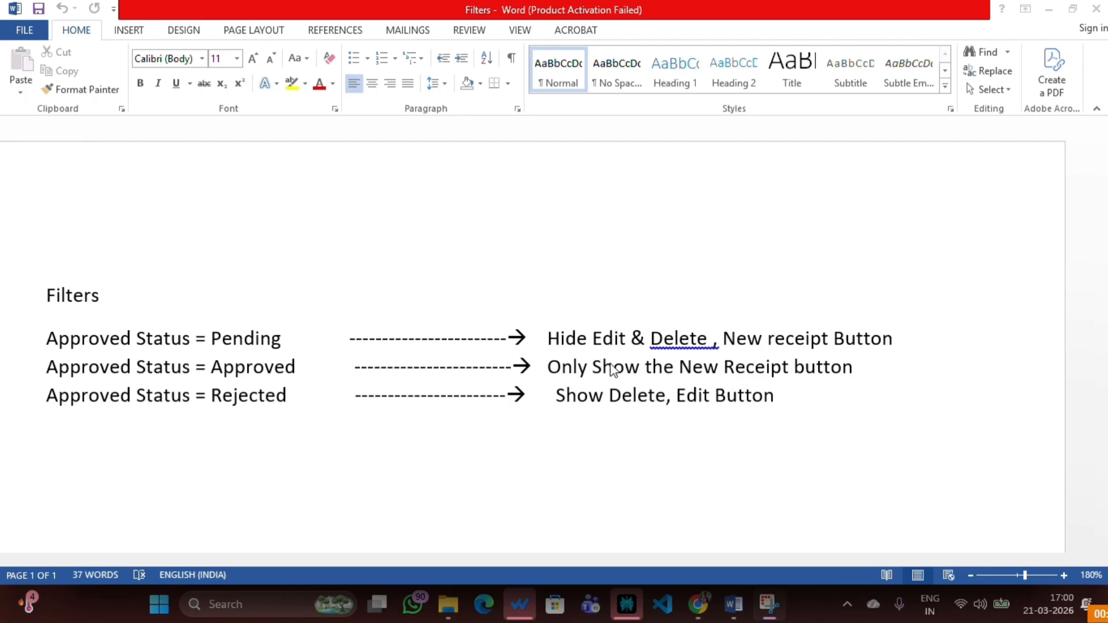
- Switch to Chrome and add a second visibility filter to the Edit action, Approved Status Not Equal Approved, requiring all filters to be true
left_click(729, 616)
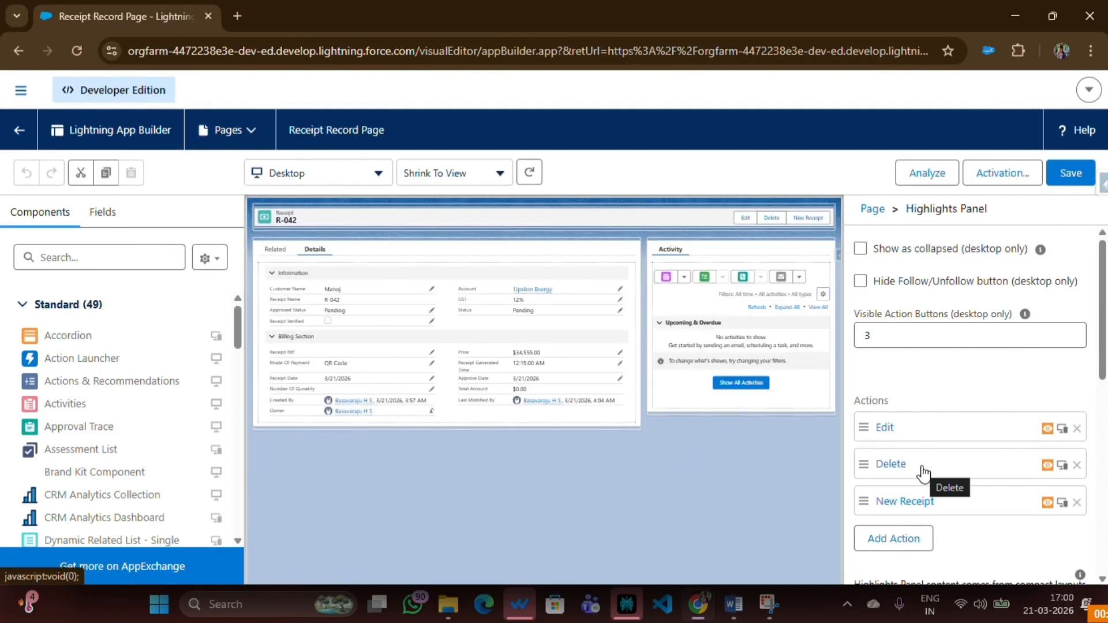
left_click(899, 434)
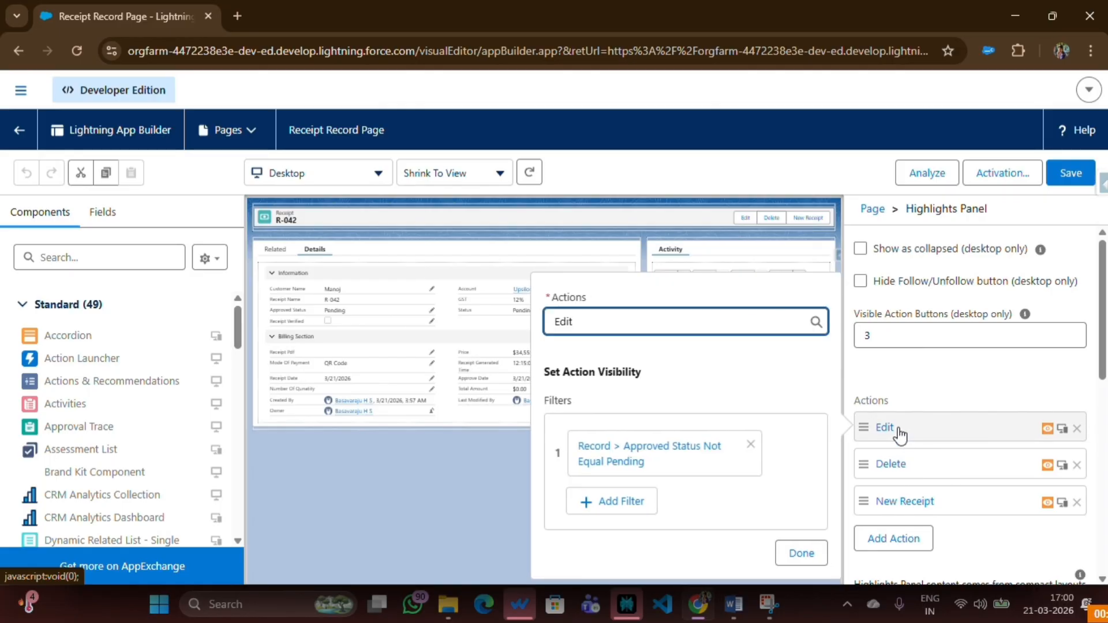
left_click(611, 504)
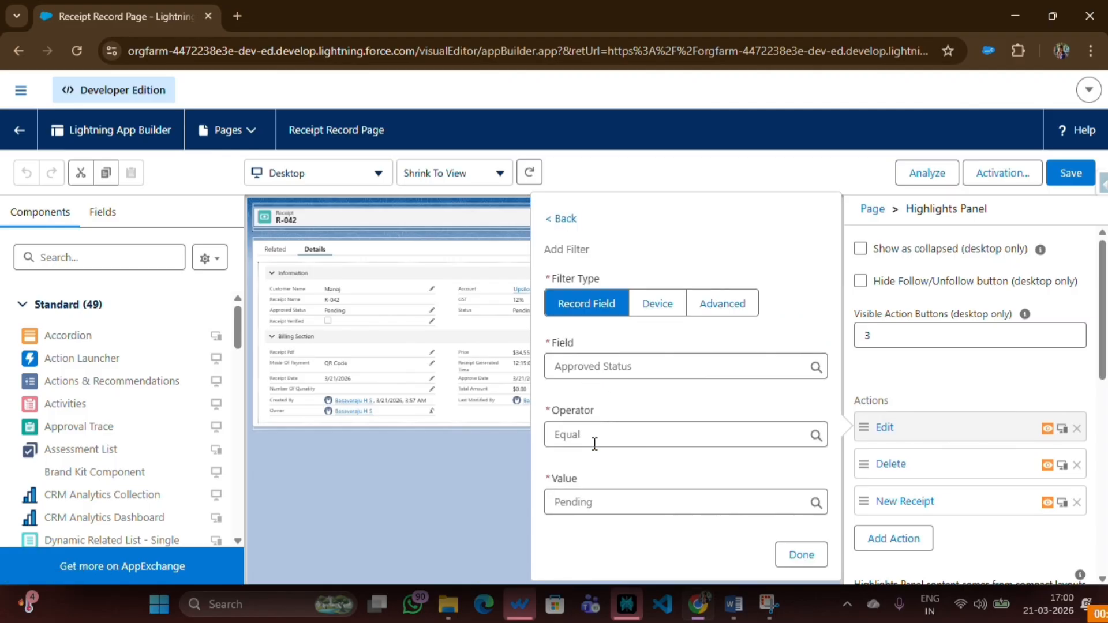
left_click(595, 442)
left_click(595, 498)
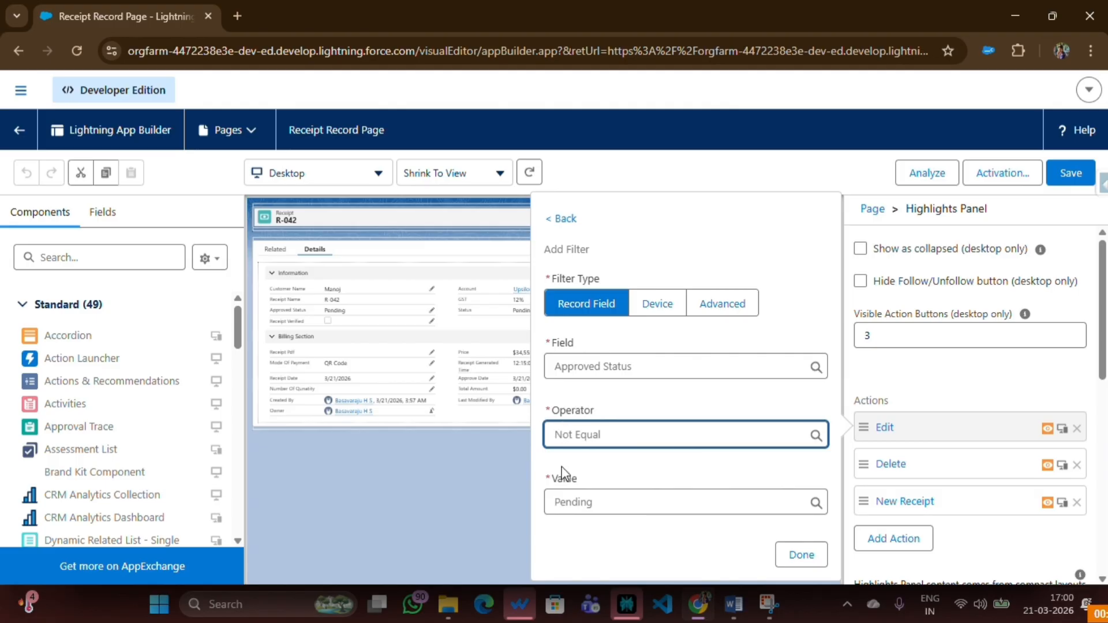
left_click(584, 503)
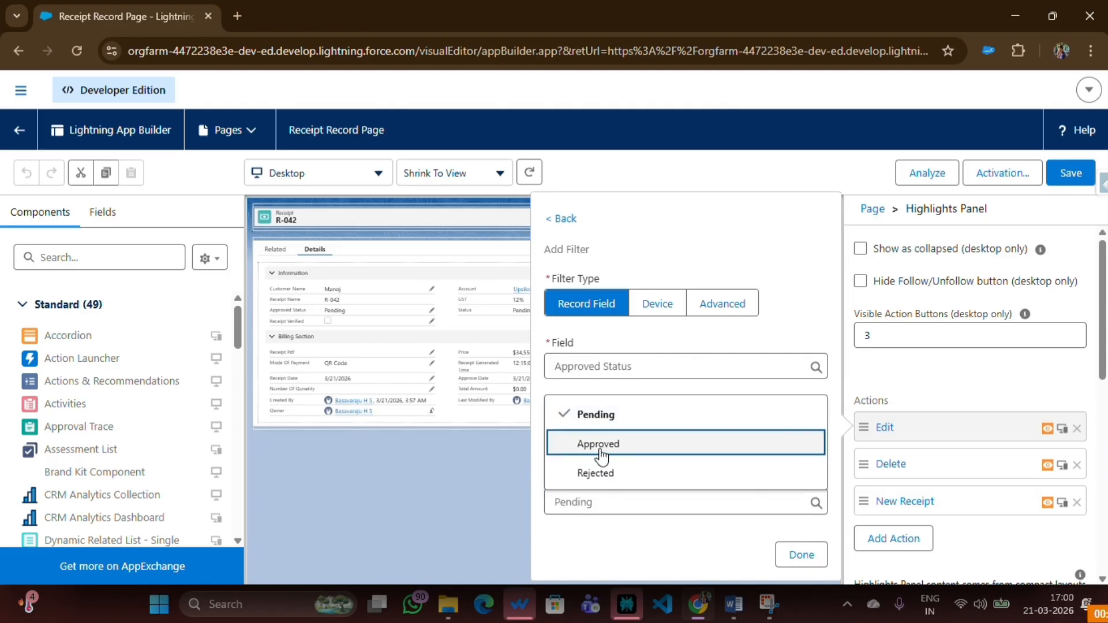
left_click(601, 452)
left_click(795, 556)
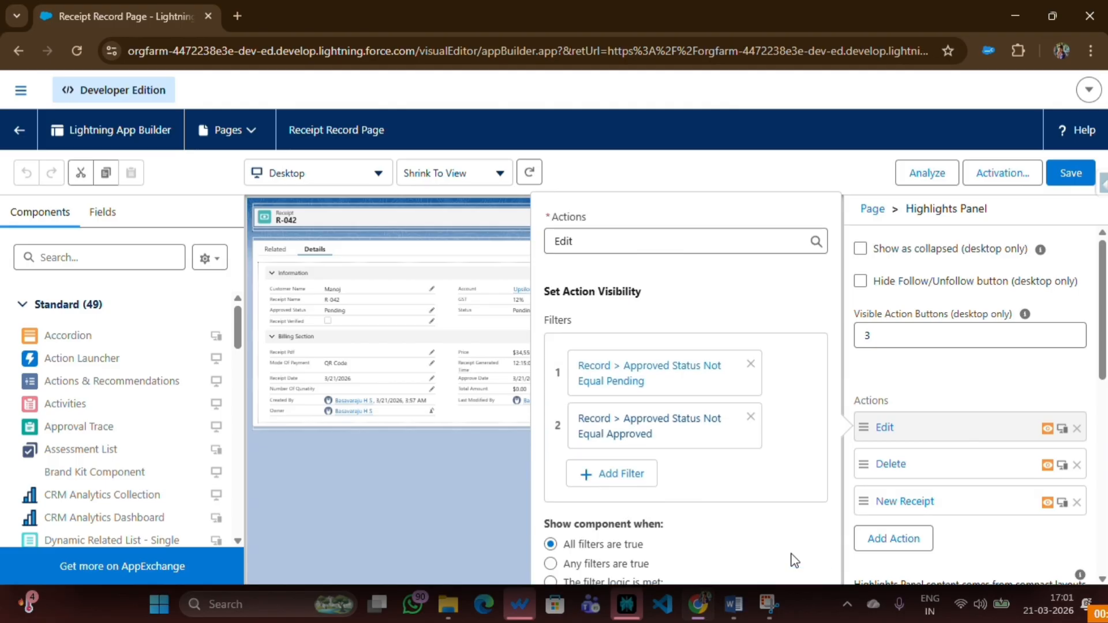
key("ctrl+minus")
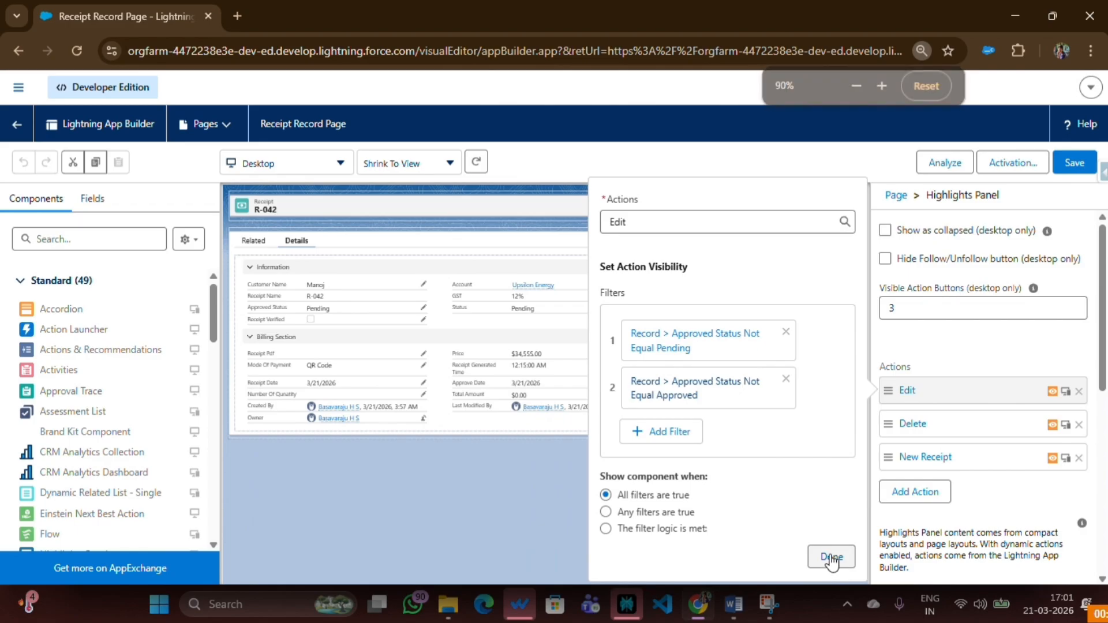
left_click(832, 558)
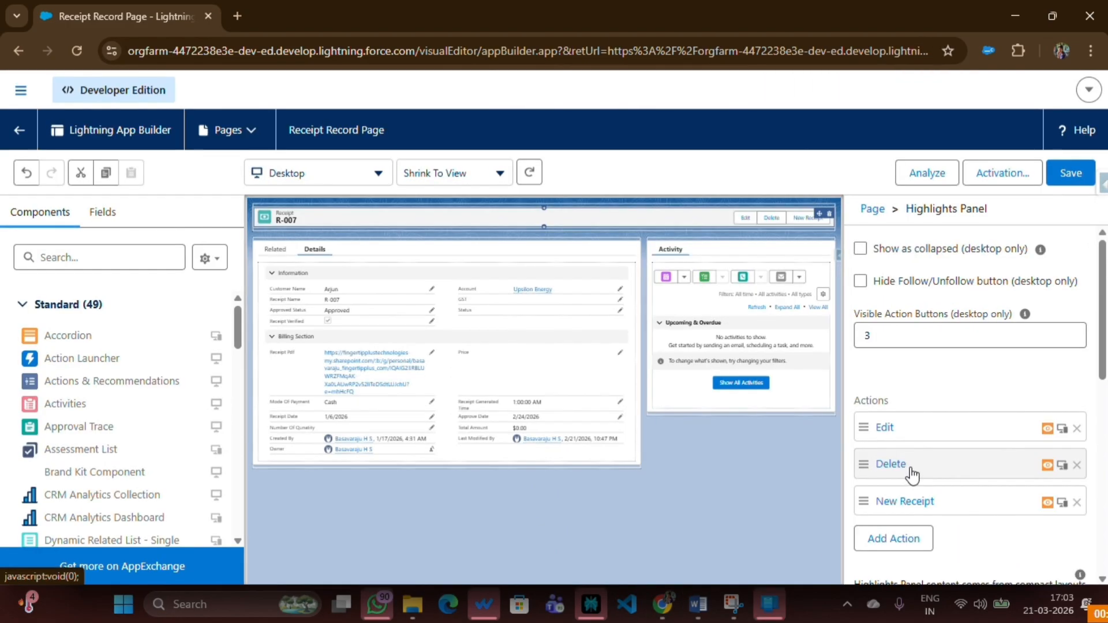
- Add a second visibility filter to the Delete action, Approved Status Not Equal Approved, requiring all filters to be true
left_click(912, 475)
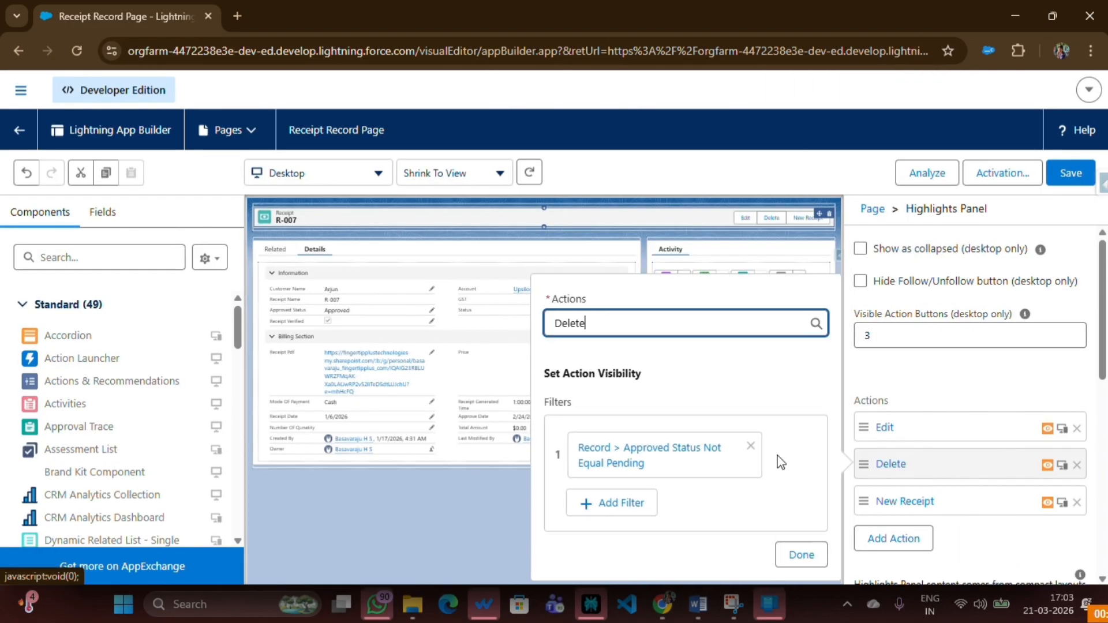
left_click(630, 507)
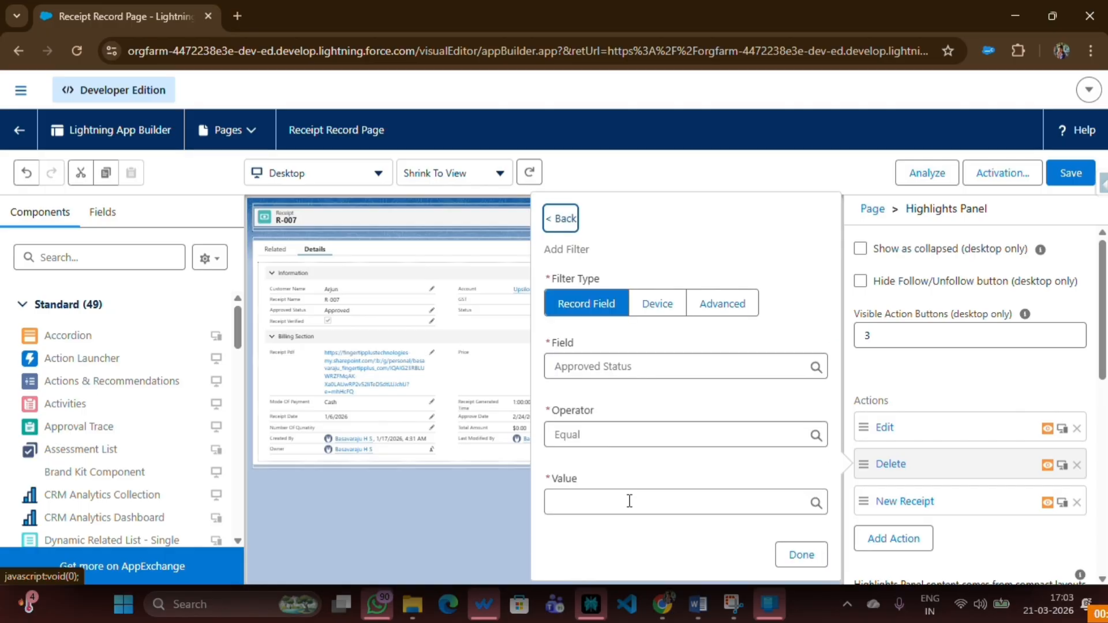
left_click(583, 438)
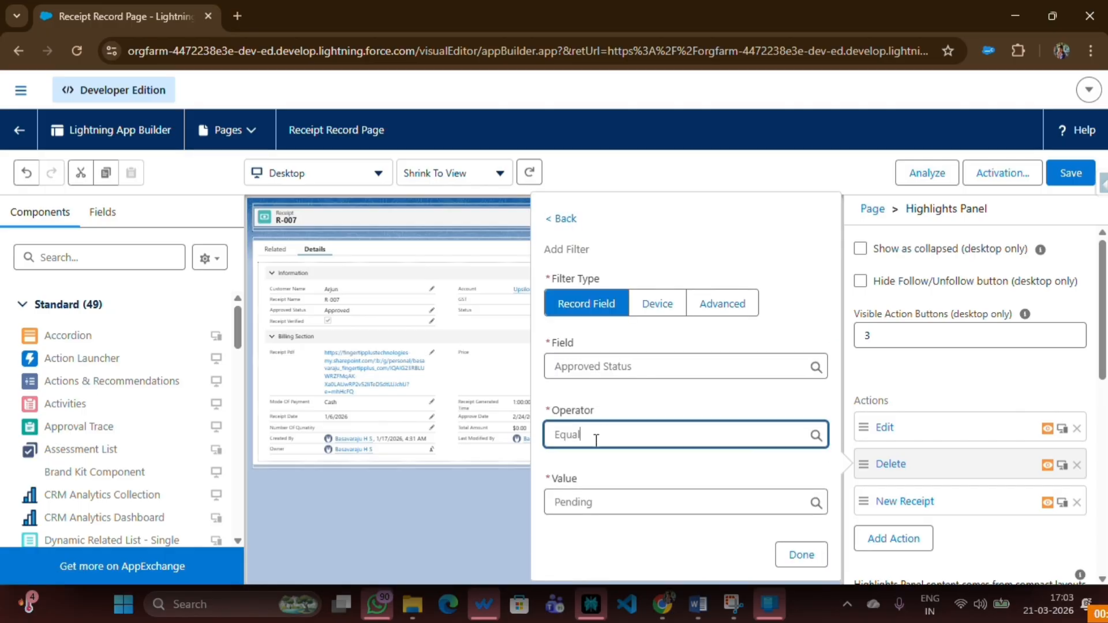
left_click(594, 495)
left_click(601, 503)
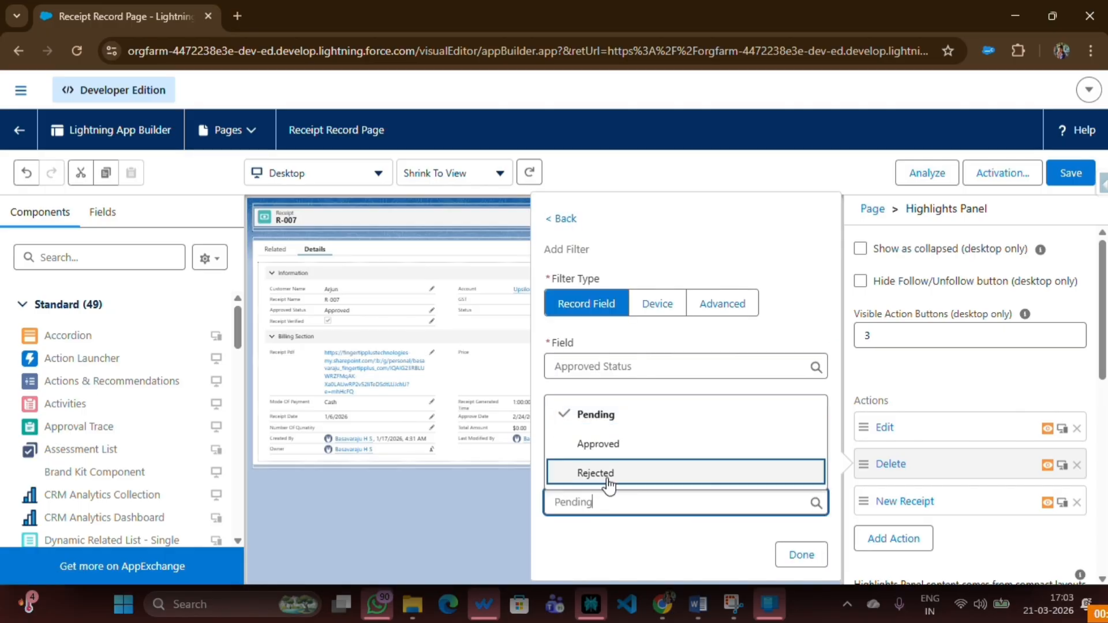
left_click(601, 446)
left_click(803, 556)
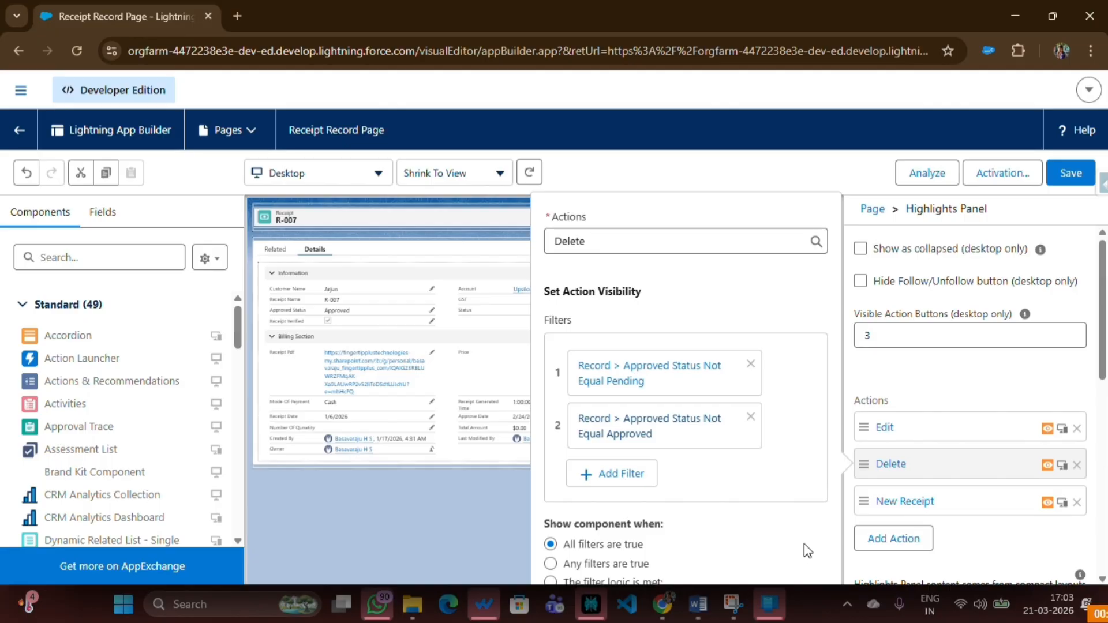
key("ctrl+minus")
left_click(823, 556)
key("ctrl+plus")
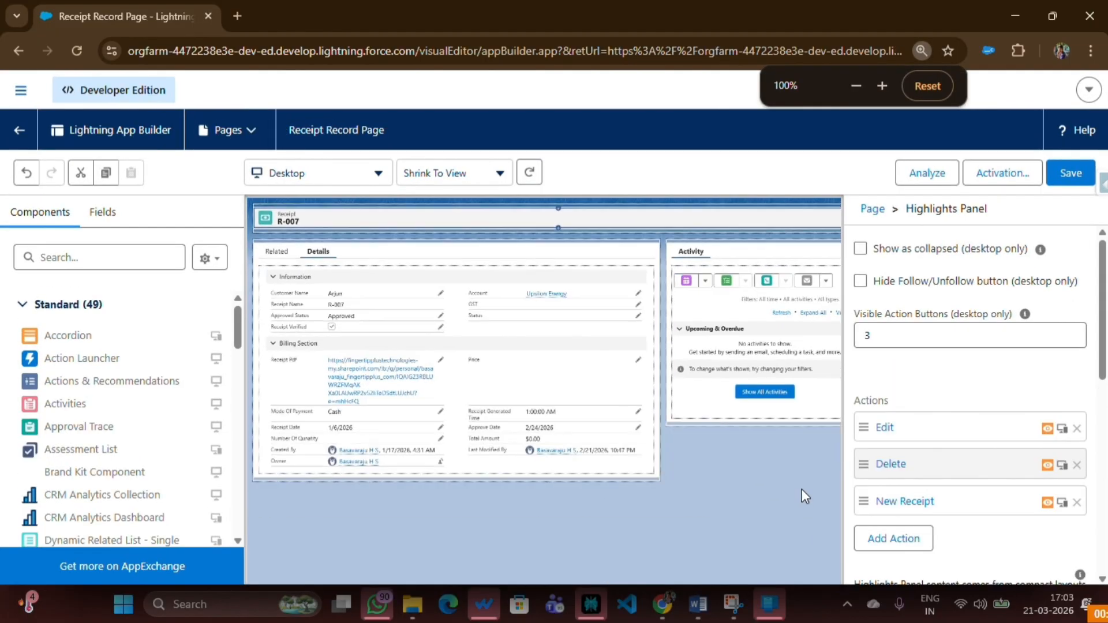
- Save the Receipt Record Page and return to receipt R-042 to check its header buttons against its Approved Status
left_click(1072, 182)
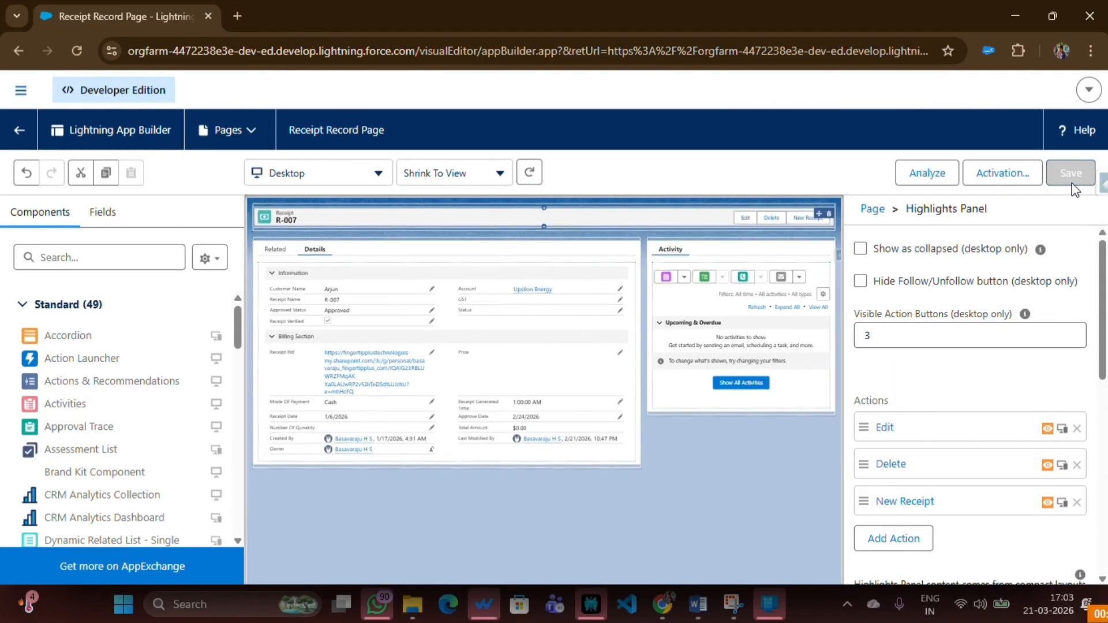
left_click(19, 49)
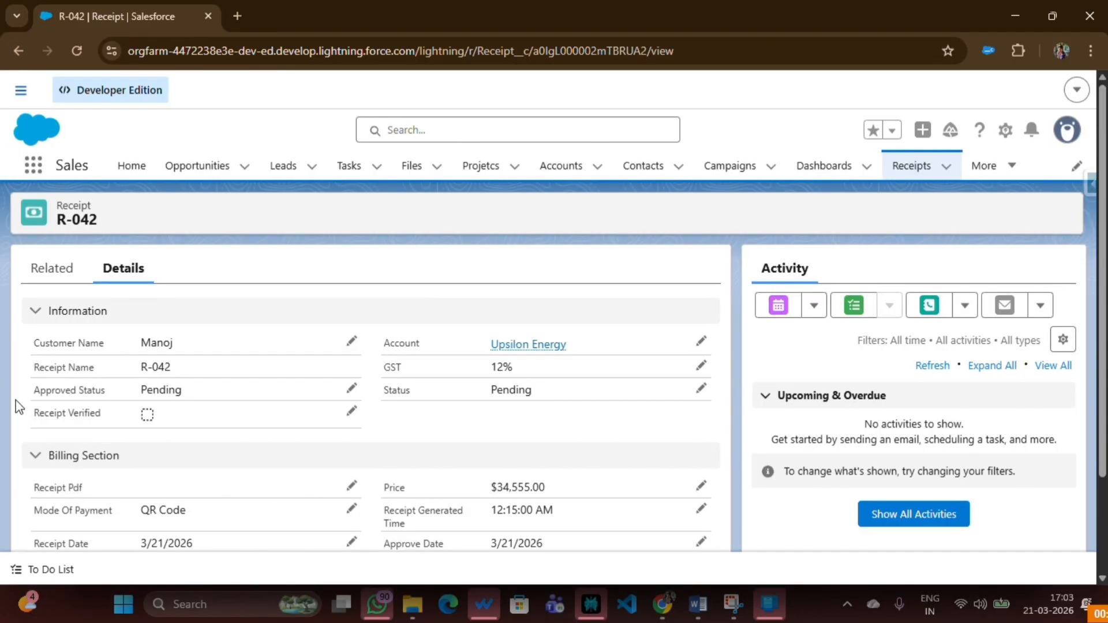
left_click_drag(140, 390, 184, 390)
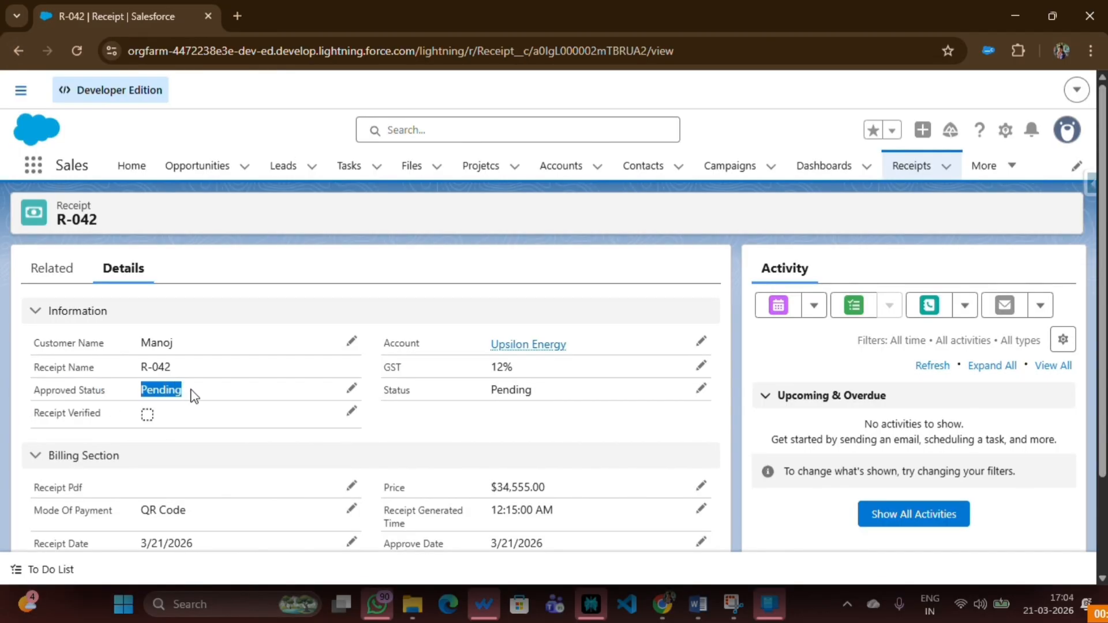
left_click(197, 397)
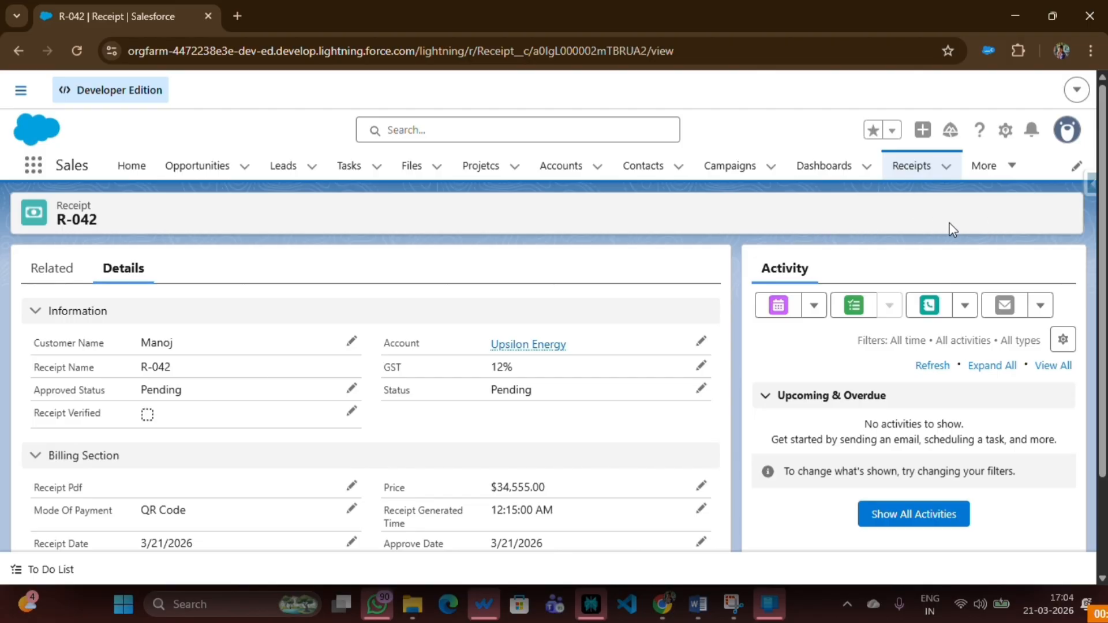
- Open receipt R-007 from the Receipts list to check its header buttons against its Approved Status, and switch to the Filters document in Word
left_click(908, 169)
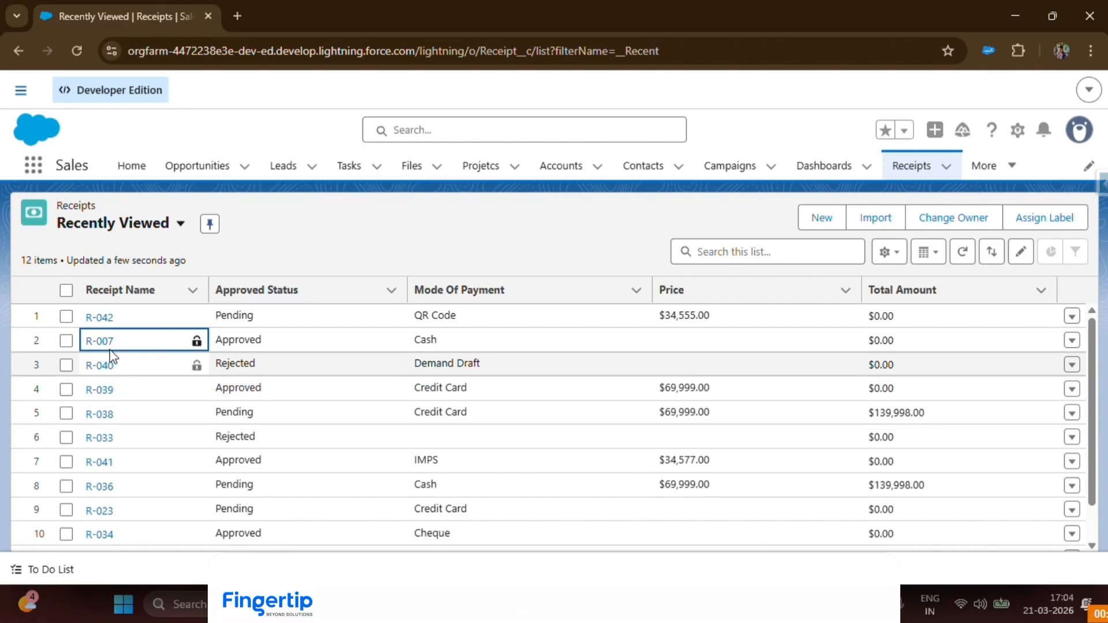
left_click(109, 345)
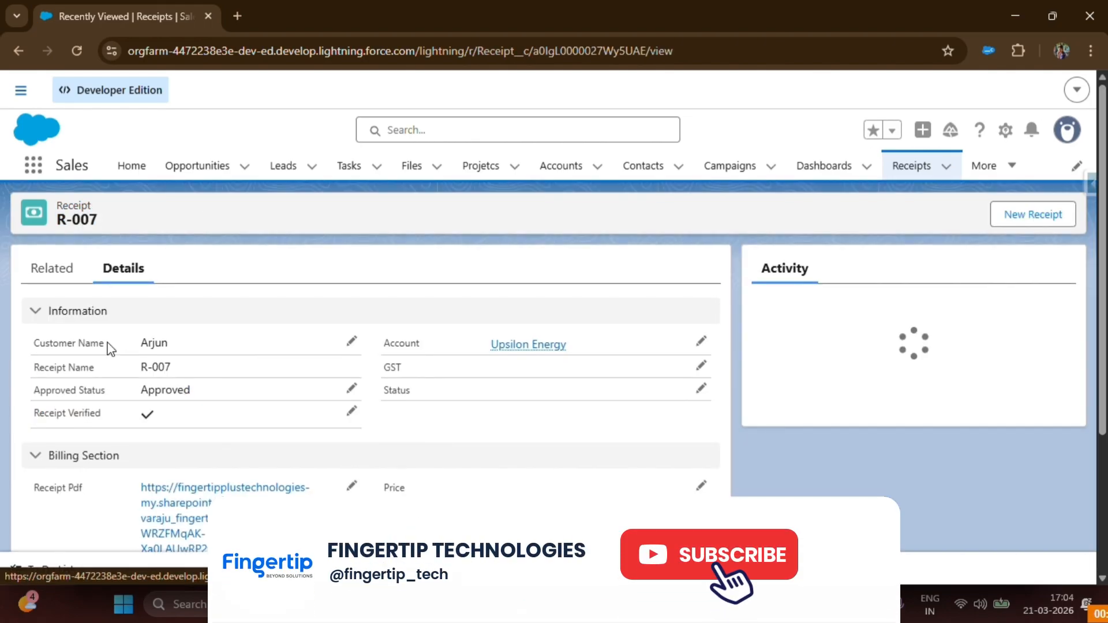
left_click_drag(140, 390, 209, 394)
left_click(890, 204)
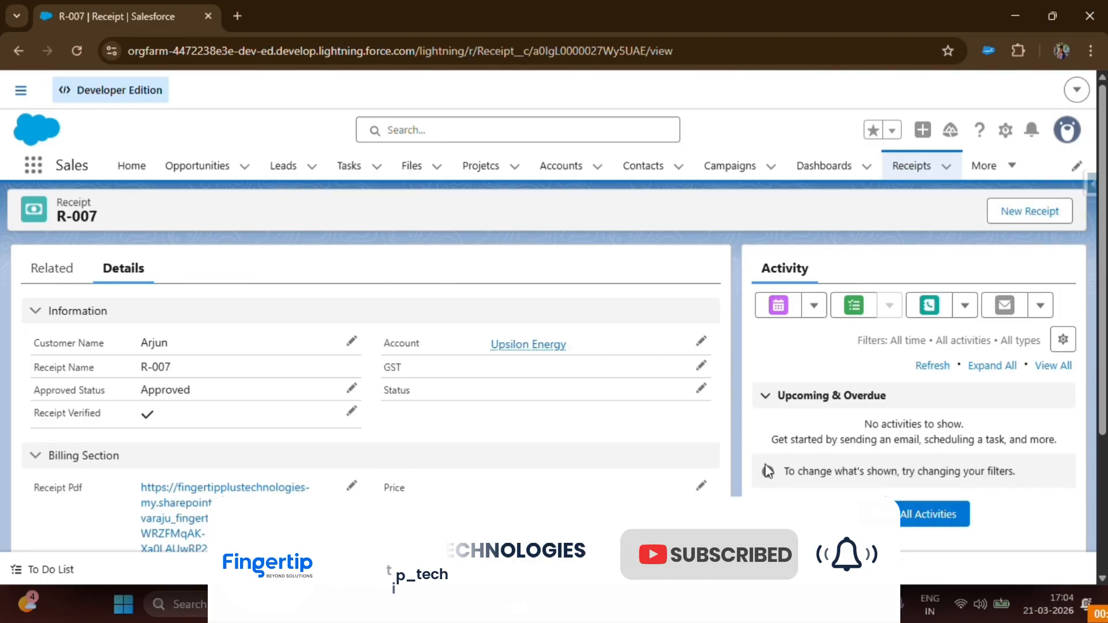
left_click(698, 605)
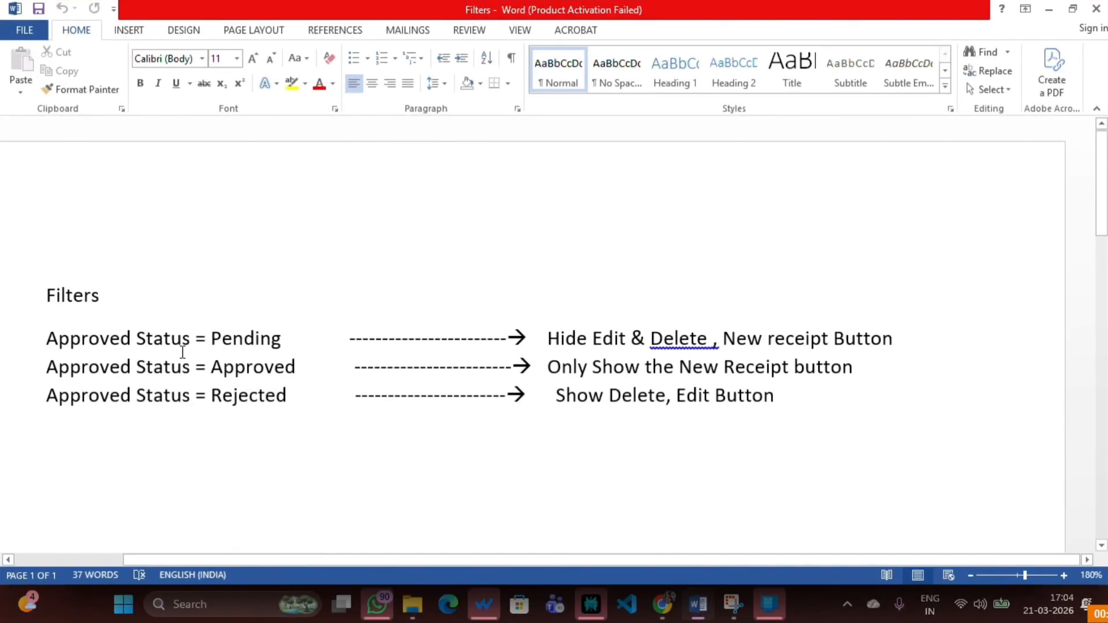